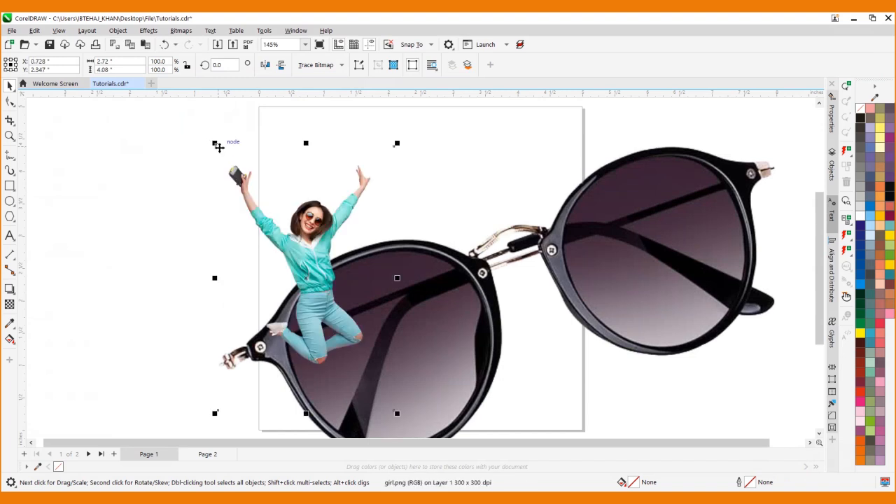
# Scale down both the woman and sunglasses images together and move them outside the page, beside its upper left corner
pyautogui.scroll(-1, 532, 332)
pyautogui.hotkey('ctrl', 'a')
pyautogui.moveTo(640, 403); pyautogui.dragTo(365, 234)
pyautogui.moveTo(318, 210); pyautogui.dragTo(252, 205)
# Add a page-sized 5 × 5 in rectangle as the background frame
pyautogui.click(10, 186)
pyautogui.doubleClick(10, 186)
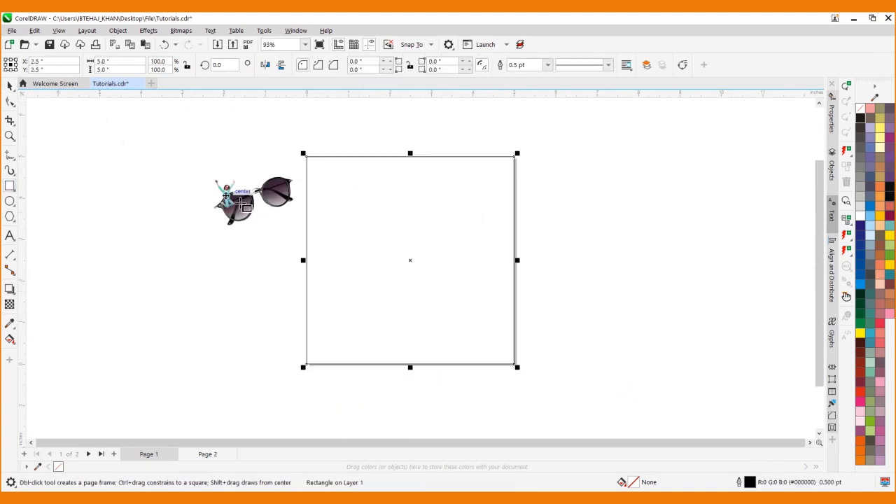
pyautogui.scroll(2, 262, 242)
pyautogui.press('space')
# Move the woman's image onto the page, center it and enlarge it to 79.5 percent
pyautogui.click(211, 165)
pyautogui.moveTo(207, 162); pyautogui.dragTo(400, 202)
pyautogui.press('p')
pyautogui.moveTo(517, 237); pyautogui.dragTo(591, 165)
# Crop the woman's image closely around her figure, with a crop area about 1.8 in wide and 2.64 in high
pyautogui.press('c')
pyautogui.moveTo(420, 171); pyautogui.dragTo(547, 341)
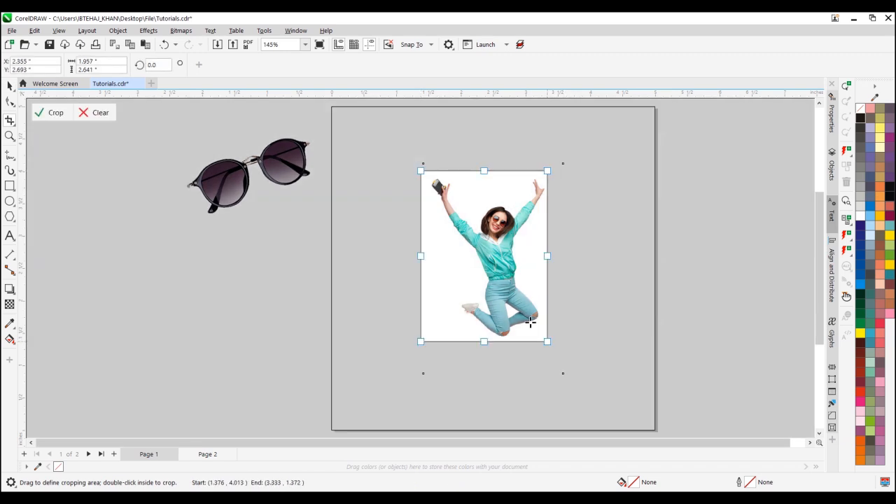
pyautogui.moveTo(422, 255); pyautogui.dragTo(429, 260)
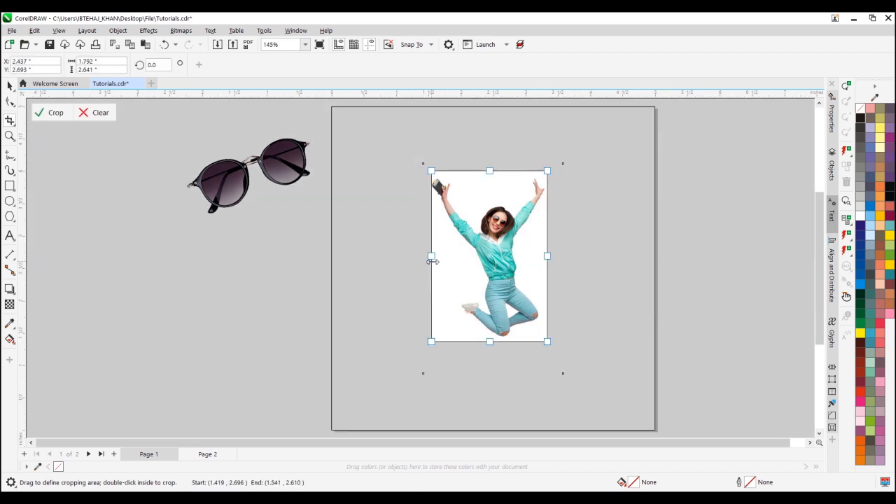
pyautogui.doubleClick(463, 241)
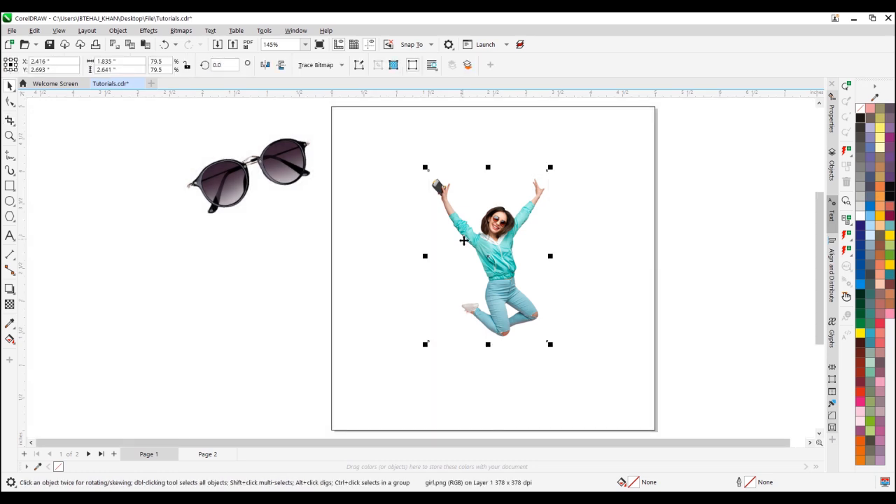
# Center the cropped woman on the page and enlarge her to about 2.43 × 3.5 in
pyautogui.press('p')
pyautogui.moveTo(555, 180); pyautogui.dragTo(592, 151)
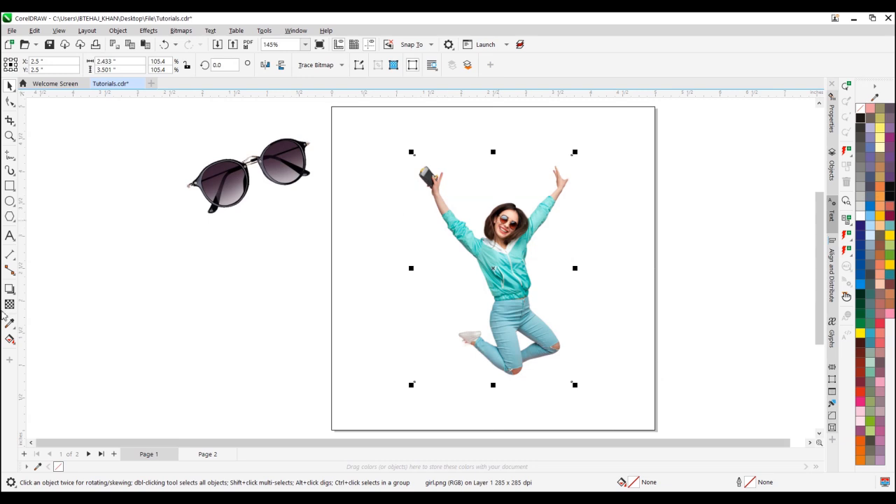
# Fill the background rectangle with the light peach skin tone (#FDE0D2) sampled from the woman's forehead
pyautogui.click(10, 323)
pyautogui.scroll(5, 503, 245)
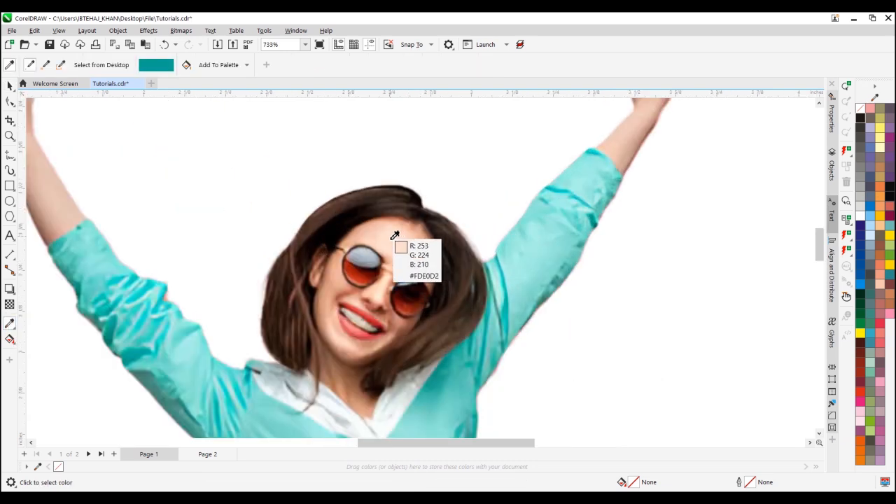
pyautogui.click(390, 237)
pyautogui.scroll(-5, 393, 241)
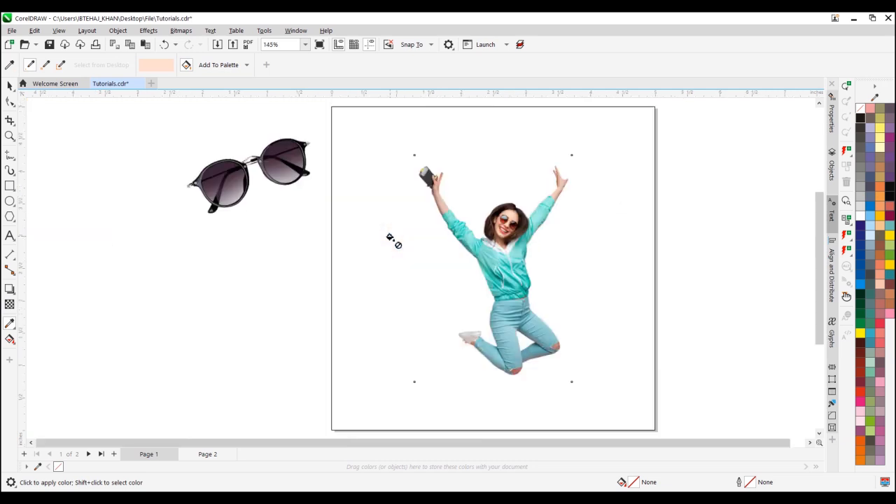
pyautogui.click(368, 123)
pyautogui.press('space')
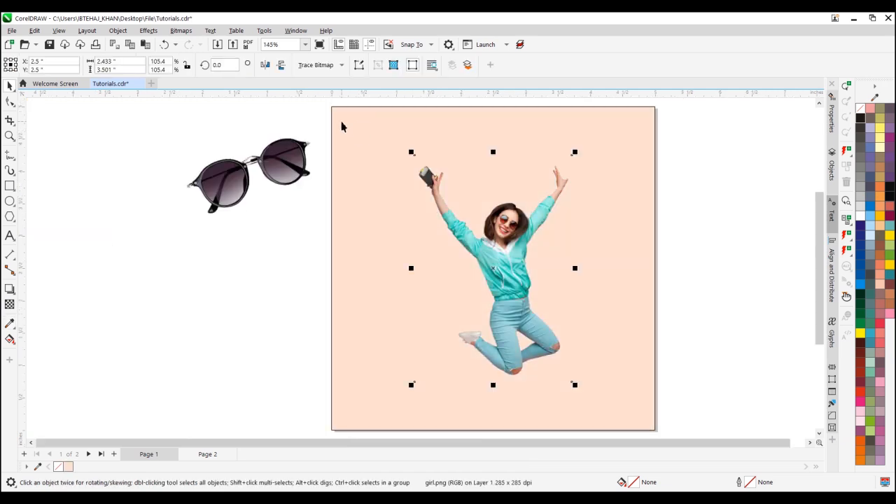
# Change the background rectangle's fill to an elliptical fountain fill
pyautogui.click(341, 126)
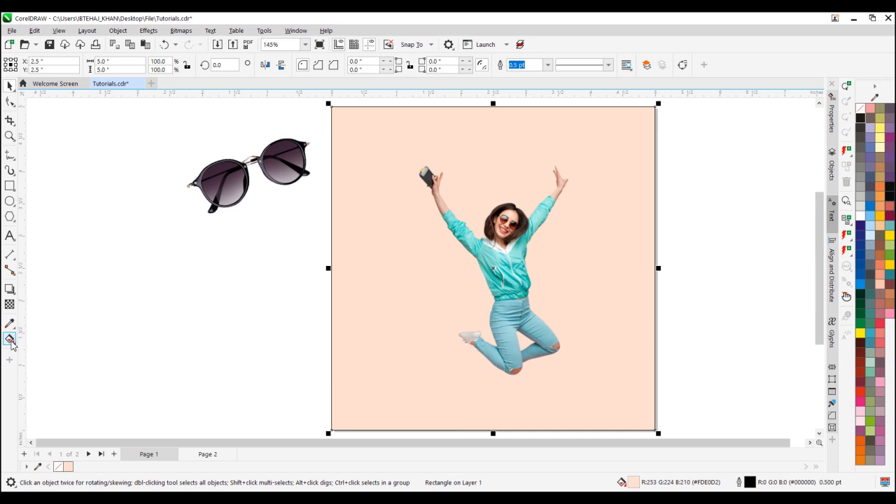
pyautogui.click(9, 340)
pyautogui.click(42, 65)
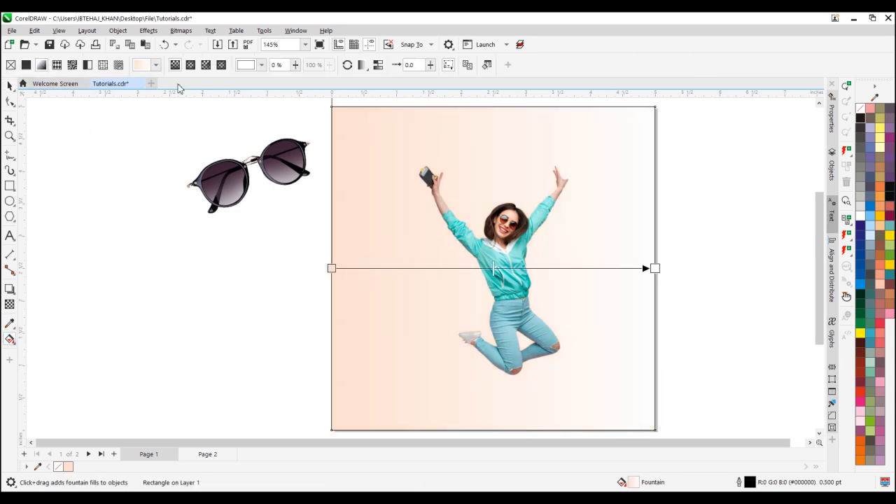
pyautogui.click(191, 67)
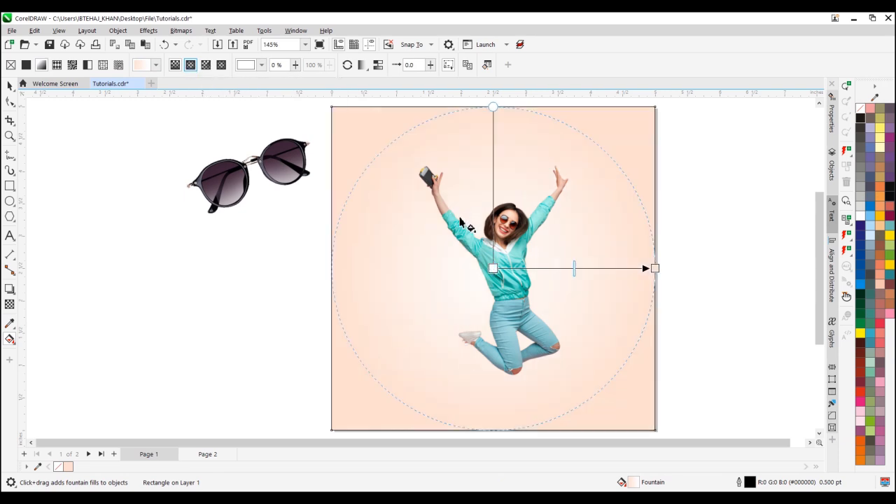
# Recolor the gradient's center node with the sampled background peach, adjusted to a light cream of about R 253, G 240
pyautogui.click(493, 268)
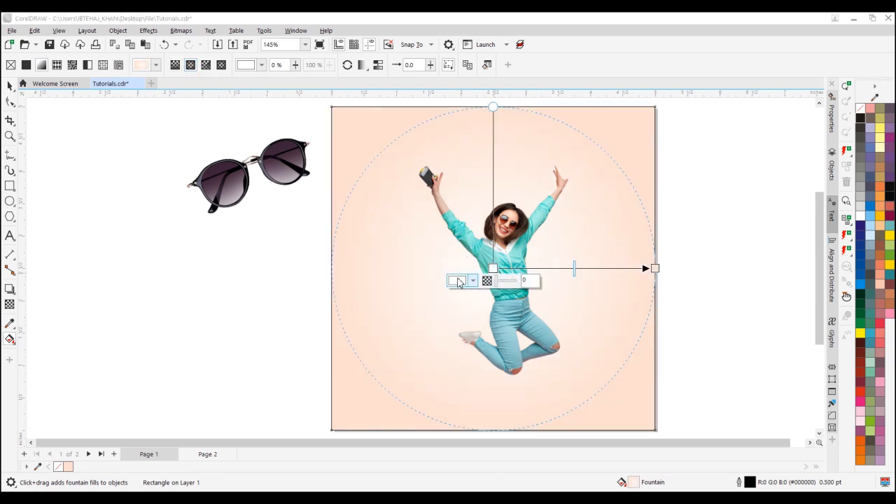
pyautogui.click(471, 281)
pyautogui.click(553, 408)
pyautogui.click(343, 116)
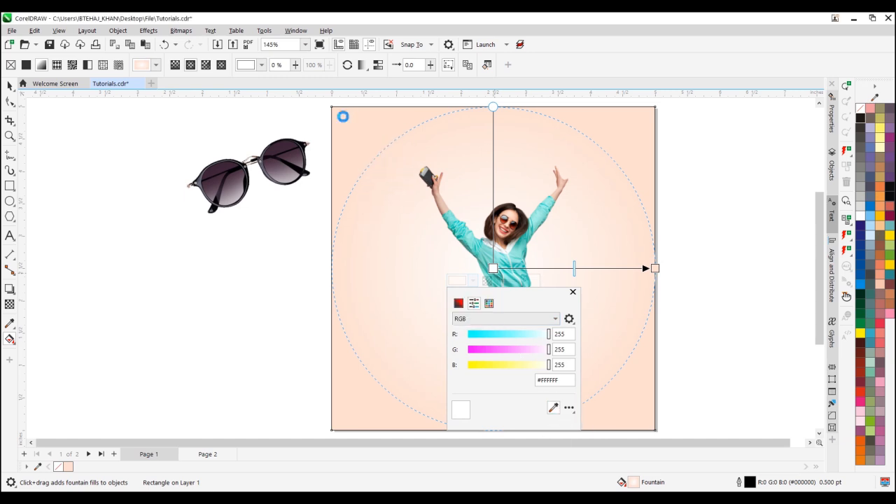
pyautogui.moveTo(542, 357); pyautogui.dragTo(545, 357)
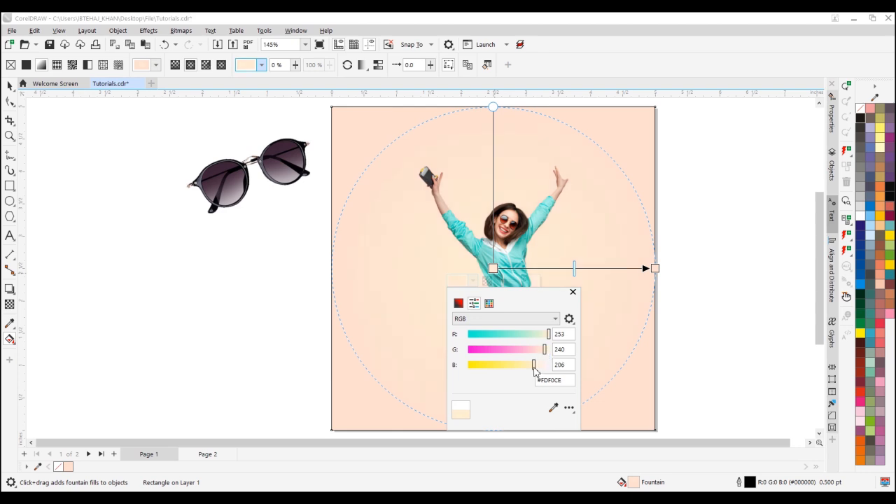
pyautogui.click(259, 214)
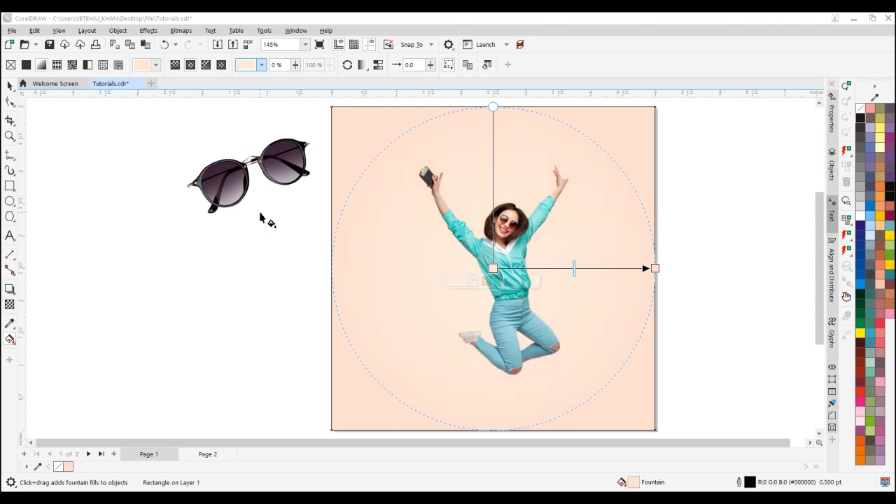
# Center the sunglasses on the page behind the woman, enlarge them to about 4.47 × 2.71 in and shift them lower
pyautogui.click(12, 90)
pyautogui.moveTo(216, 186); pyautogui.dragTo(198, 245)
pyautogui.moveTo(277, 257); pyautogui.dragTo(550, 280)
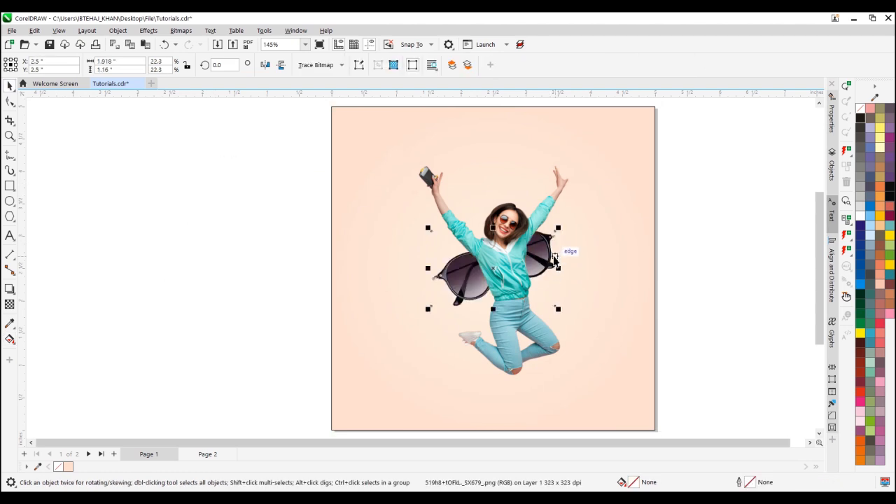
pyautogui.moveTo(558, 228); pyautogui.dragTo(641, 177)
pyautogui.moveTo(614, 233); pyautogui.dragTo(619, 294)
# Enlarge the woman to about 2.72 × 3.91 in and nudge the sunglasses slightly up and left
pyautogui.click(546, 202)
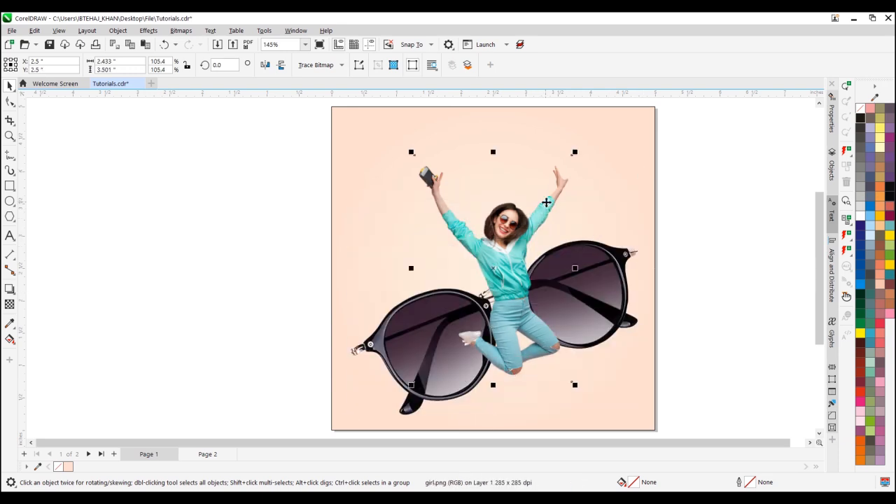
pyautogui.moveTo(580, 148); pyautogui.dragTo(587, 136)
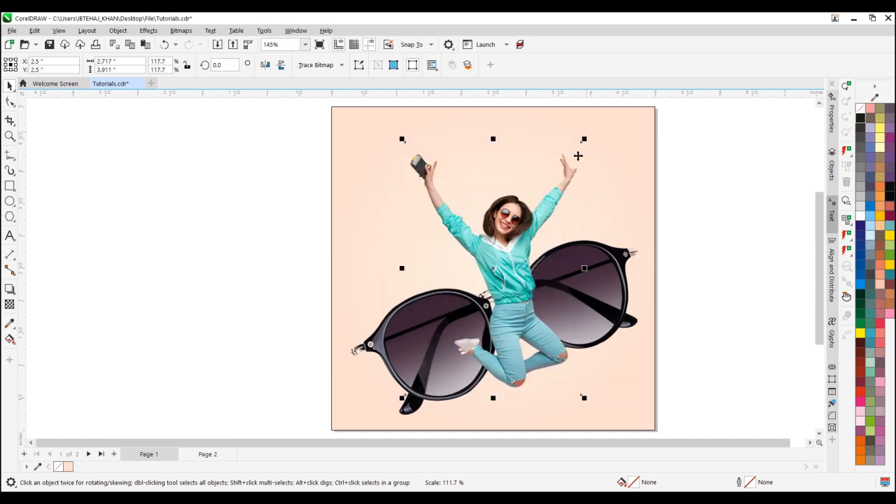
pyautogui.click(390, 340)
pyautogui.moveTo(388, 340); pyautogui.dragTo(393, 341)
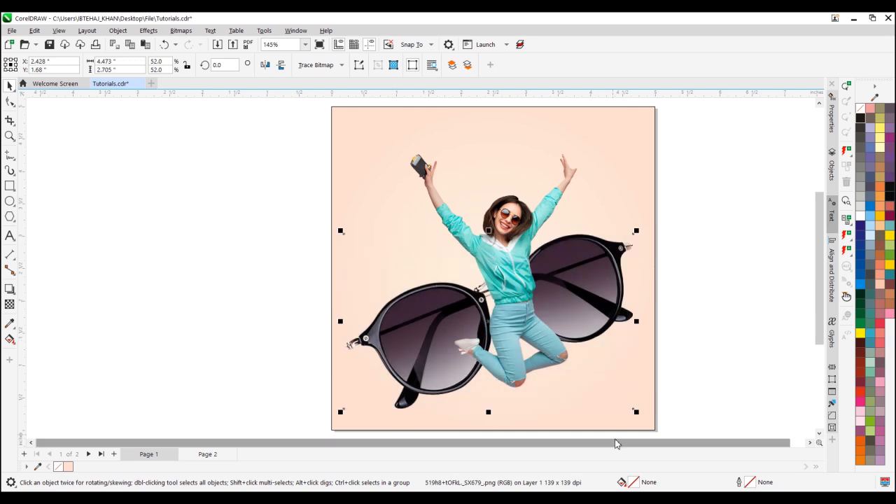
# Copy the word SHADES from the Notepad file and paste it into CorelDRAW as a text object left of the page
pyautogui.click(654, 498)
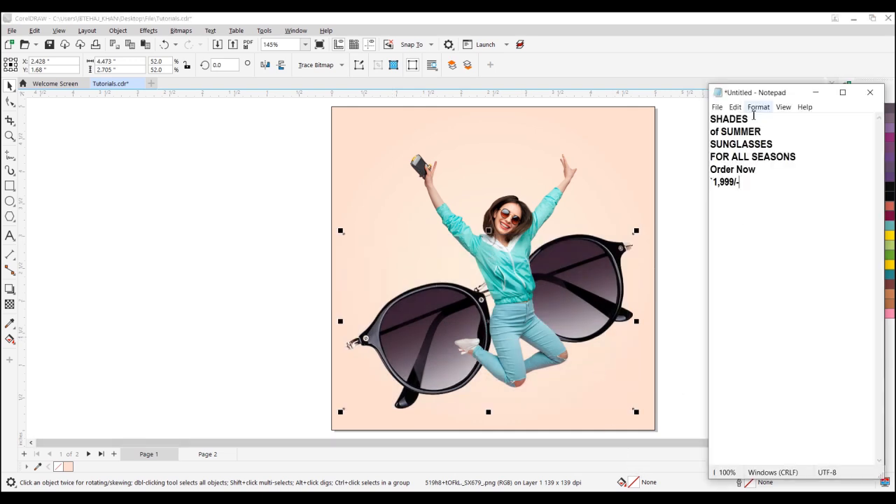
pyautogui.moveTo(747, 119); pyautogui.dragTo(715, 120)
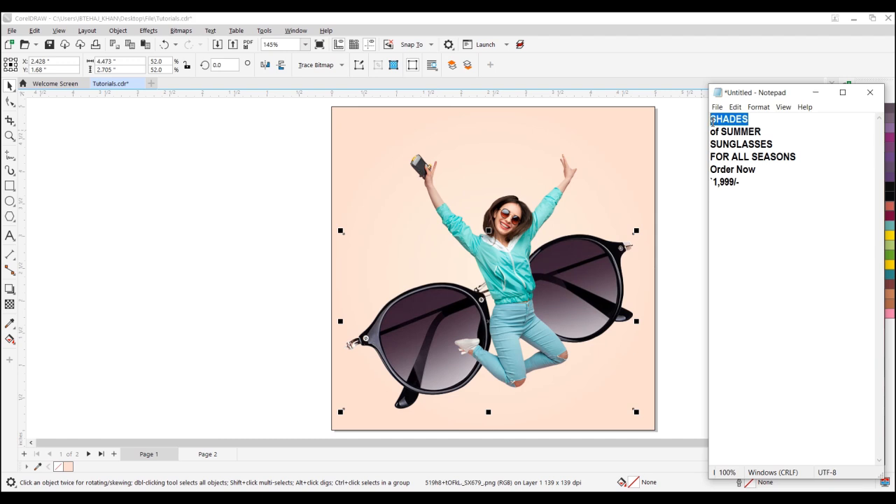
pyautogui.rightClick(712, 120)
pyautogui.click(752, 150)
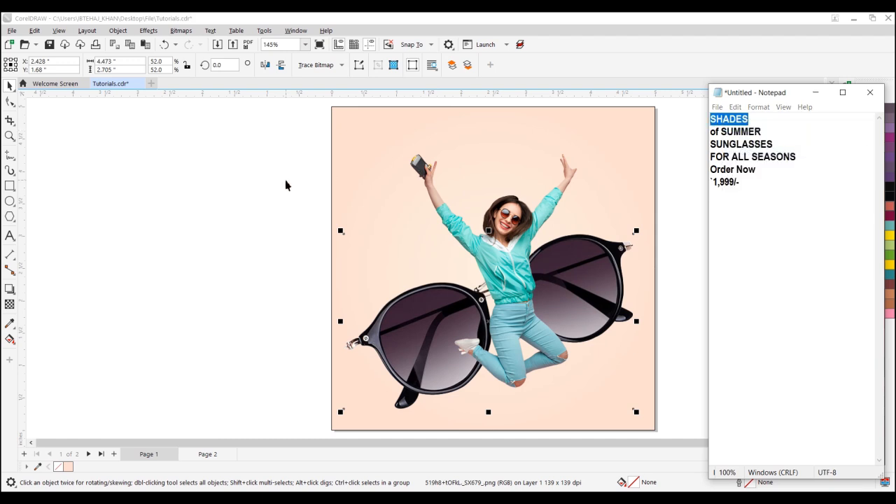
pyautogui.click(285, 184)
pyautogui.click(9, 241)
pyautogui.click(245, 173)
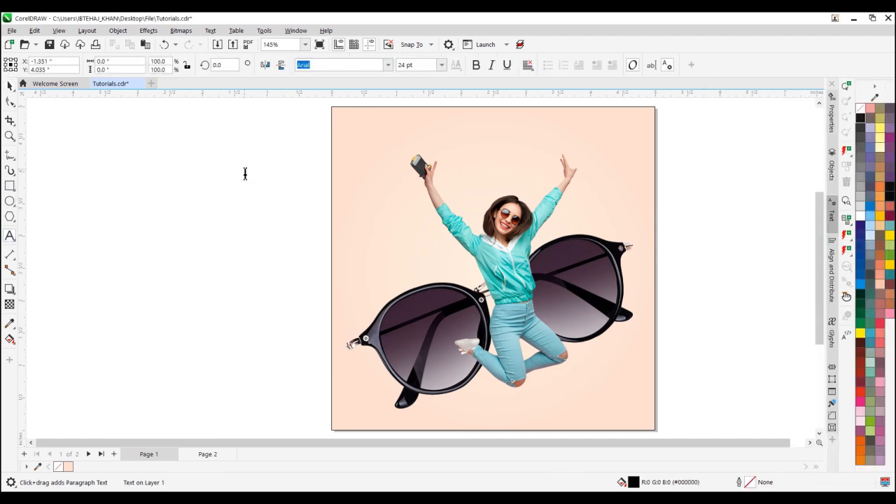
pyautogui.hotkey('ctrl', 'v')
pyautogui.hotkey('ctrl', 'space')
# Set the SHADES text in the Capture it font and enlarge it to about 79 pt across the top of the page
pyautogui.click(388, 64)
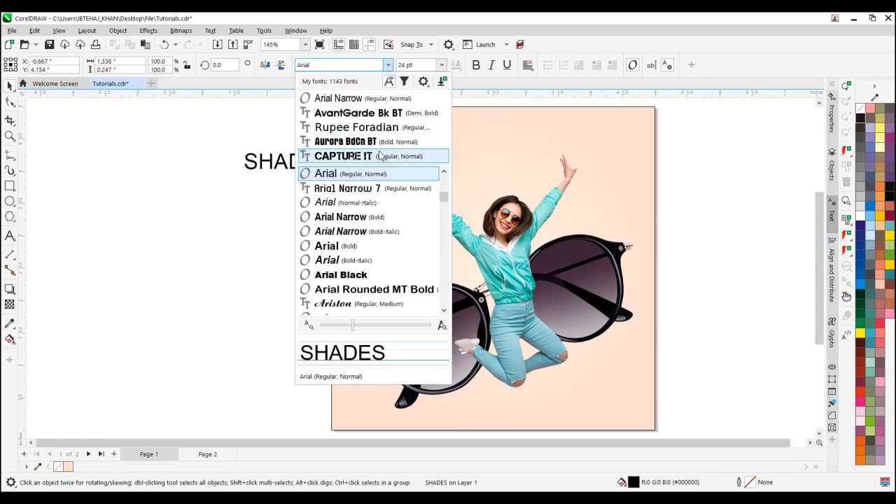
pyautogui.click(378, 155)
pyautogui.moveTo(333, 170); pyautogui.dragTo(617, 253)
# Rotate the SHADES heading about 6.1 degrees counterclockwise and enlarge it to about 84.5 pt
pyautogui.click(615, 170)
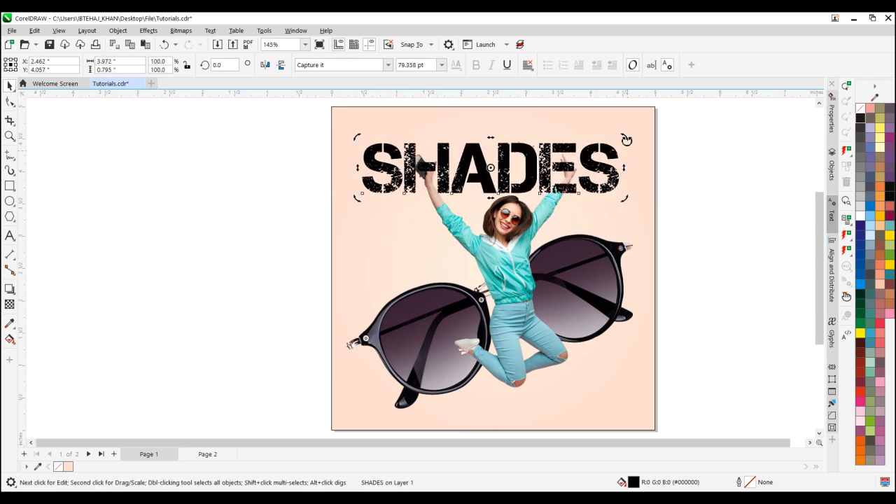
pyautogui.moveTo(625, 131); pyautogui.dragTo(624, 124)
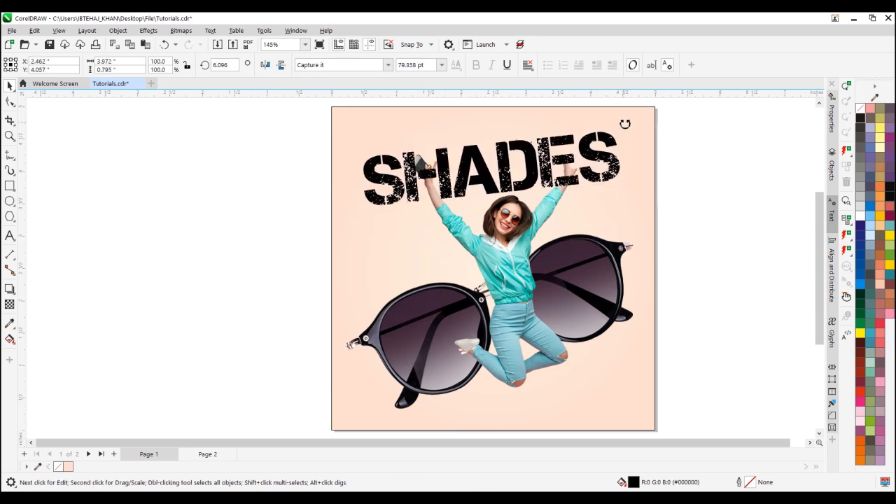
pyautogui.click(620, 165)
pyautogui.moveTo(632, 216); pyautogui.dragTo(634, 217)
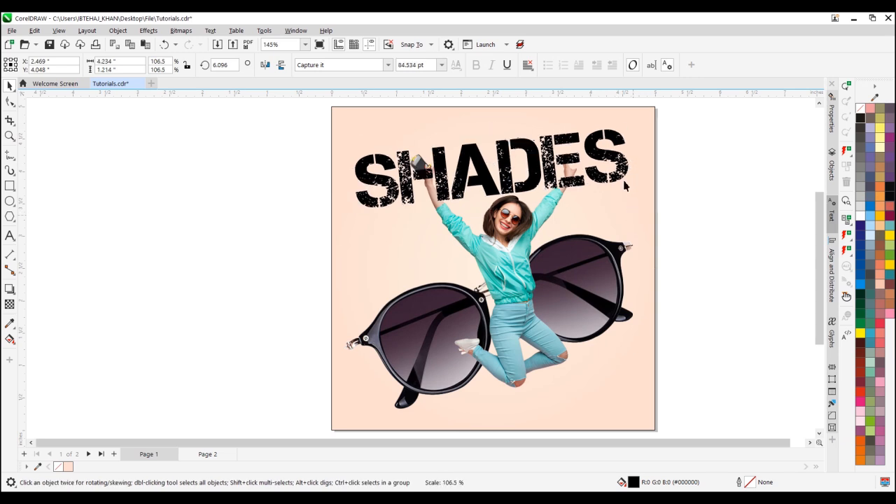
pyautogui.moveTo(618, 167); pyautogui.dragTo(621, 170)
# Recolor the SHADES heading with dark teal sampled from the woman's jacket and bring the woman in front of it
pyautogui.click(10, 324)
pyautogui.scroll(4, 434, 270)
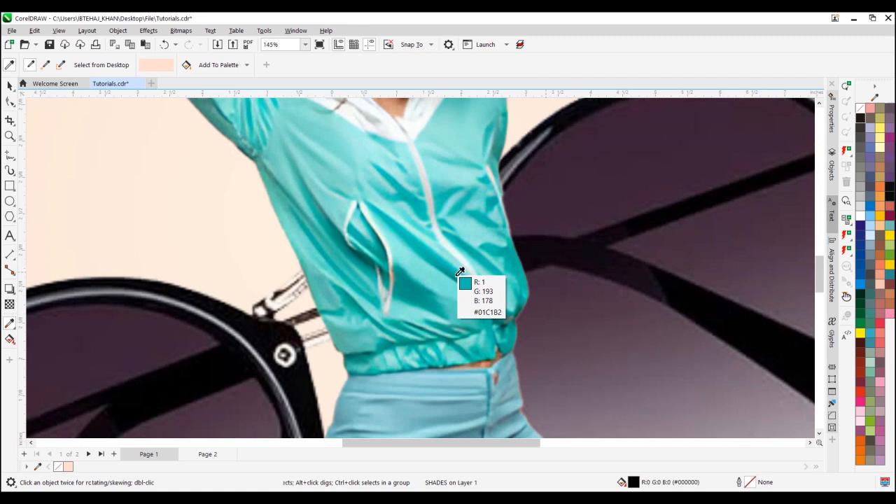
pyautogui.click(412, 282)
pyautogui.scroll(-4, 409, 280)
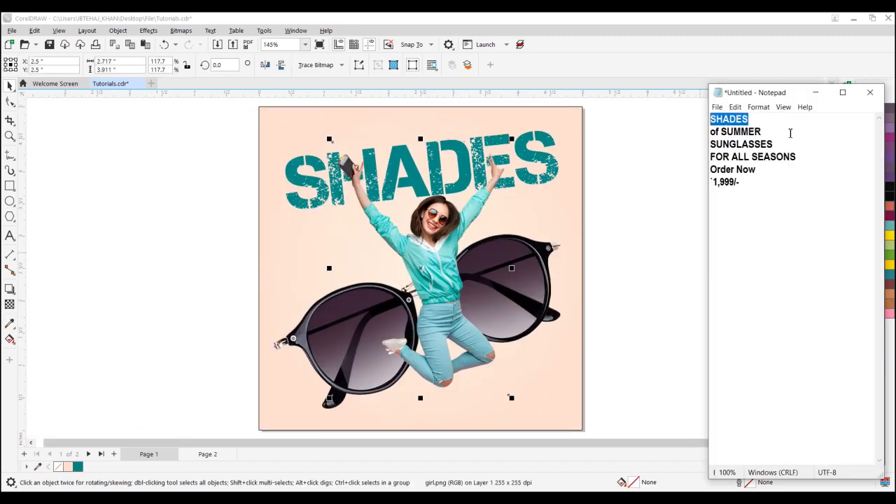
# Copy "of SUMMER" from Notepad, duplicate the SHADES heading below itself and replace the duplicate's text with the copied words
pyautogui.moveTo(701, 130); pyautogui.dragTo(760, 131)
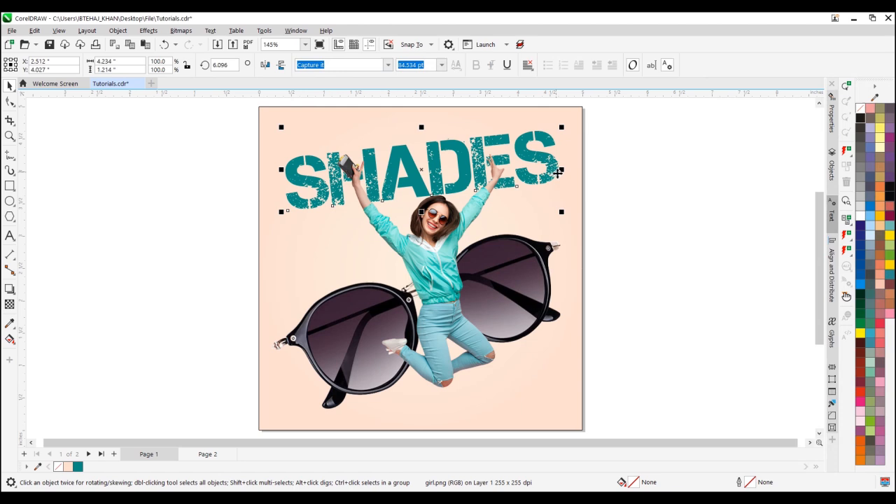
pyautogui.moveTo(558, 179); pyautogui.dragTo(567, 231)
pyautogui.press('F8')
pyautogui.hotkey('ctrl', 'a')
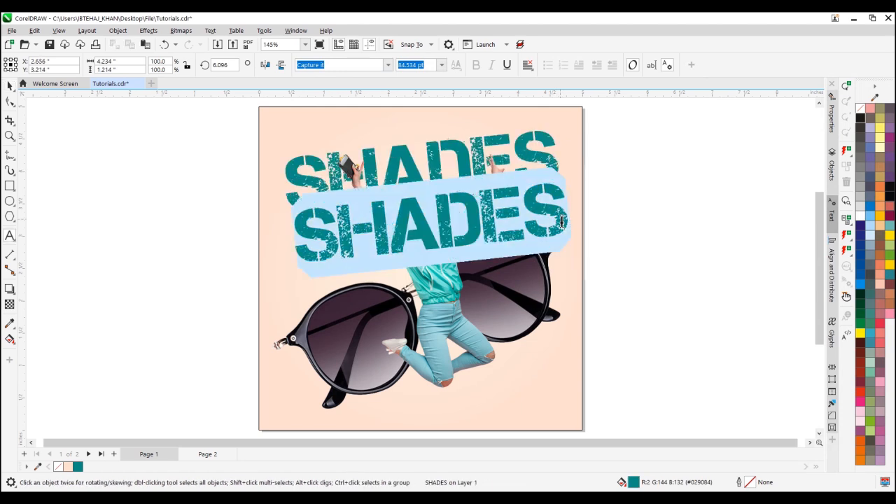
pyautogui.hotkey('ctrl', 'v')
pyautogui.hotkey('ctrl', 'space')
# Shrink the OF SUMMER text and place it beneath the end of the SHADES heading, shifting the woman slightly left
pyautogui.moveTo(719, 264); pyautogui.dragTo(412, 224)
pyautogui.moveTo(367, 183); pyautogui.dragTo(558, 204)
pyautogui.click(454, 265)
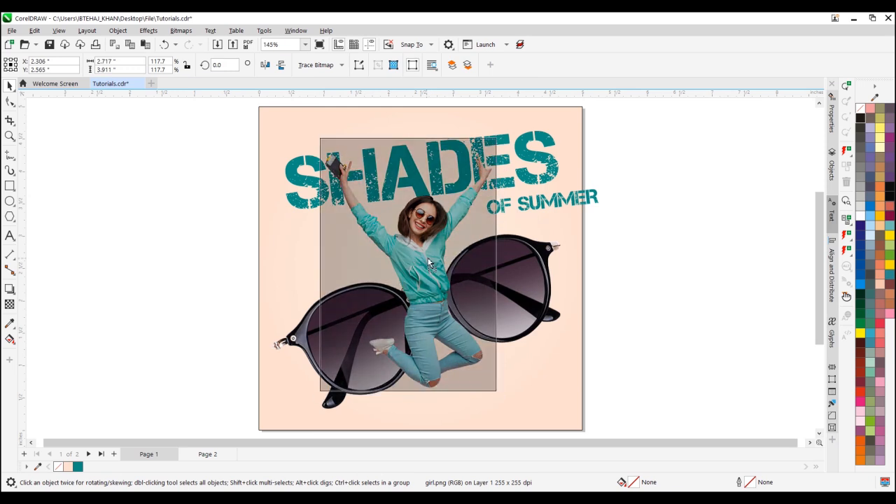
pyautogui.scroll(2, 529, 261)
pyautogui.click(529, 257)
pyautogui.moveTo(557, 236); pyautogui.dragTo(504, 247)
pyautogui.click(580, 256)
pyautogui.scroll(-2, 566, 260)
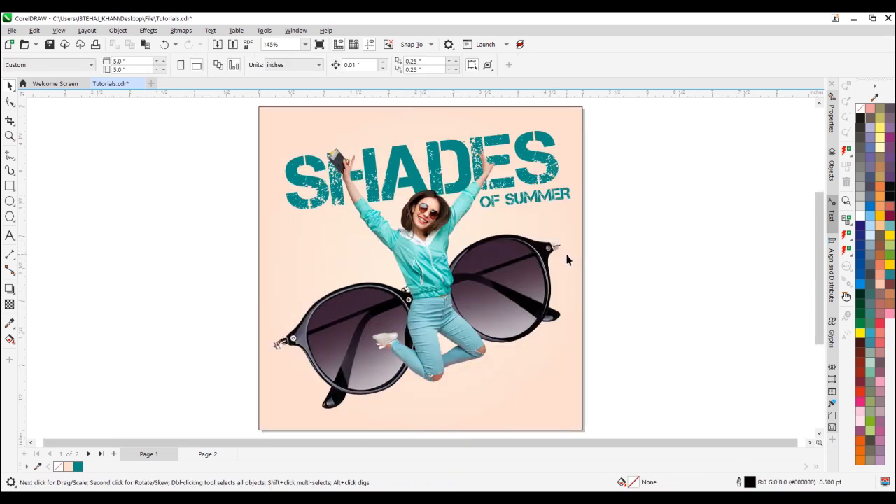
# Copy the lines "SUNGLASSES FOR ALL SEASONS" from Notepad and paste them as a new text object left of the page
pyautogui.hotkey('alt', 'Tab')
pyautogui.moveTo(794, 155); pyautogui.dragTo(720, 146)
pyautogui.rightClick(723, 146)
pyautogui.click(747, 180)
pyautogui.click(10, 236)
pyautogui.click(75, 215)
pyautogui.hotkey('ctrl', 'v')
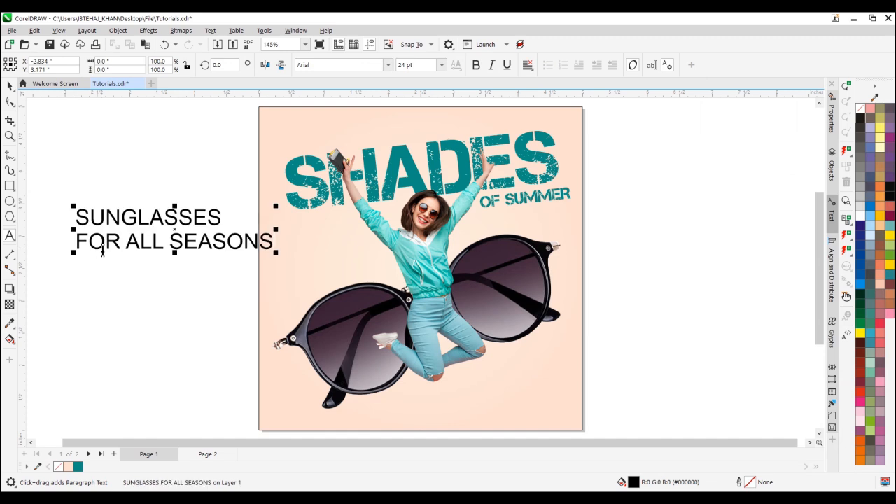
# Center-align the two lines of the SUNGLASSES FOR ALL SEASONS text
pyautogui.hotkey('ctrl', 'a')
pyautogui.click(527, 65)
pyautogui.click(539, 104)
pyautogui.hotkey('ctrl', 'space')
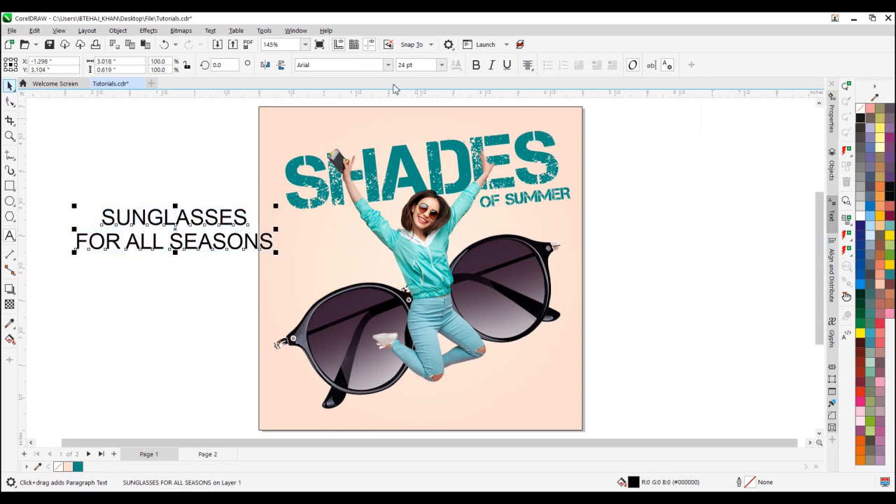
# Set the two-line tagline in AvantGarde Bk BT and color its separated SUNGLASSES line teal
pyautogui.click(389, 65)
pyautogui.click(382, 129)
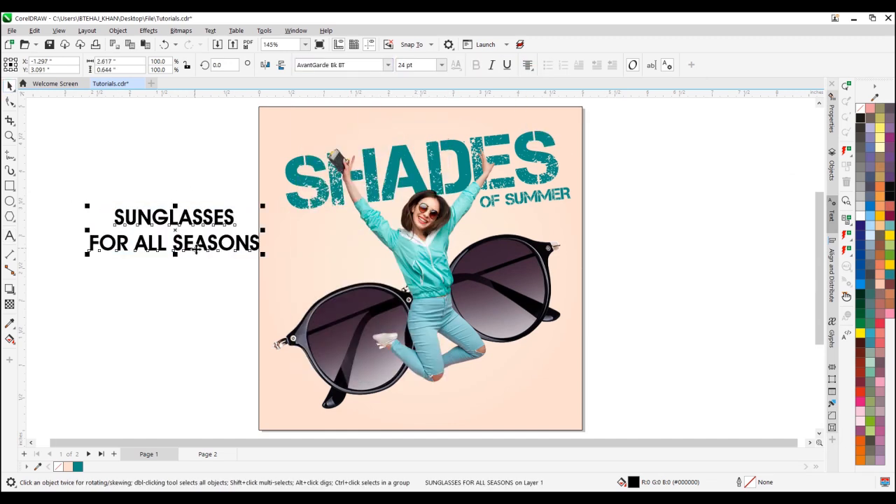
pyautogui.hotkey('ctrl', 'k')
pyautogui.click(78, 466)
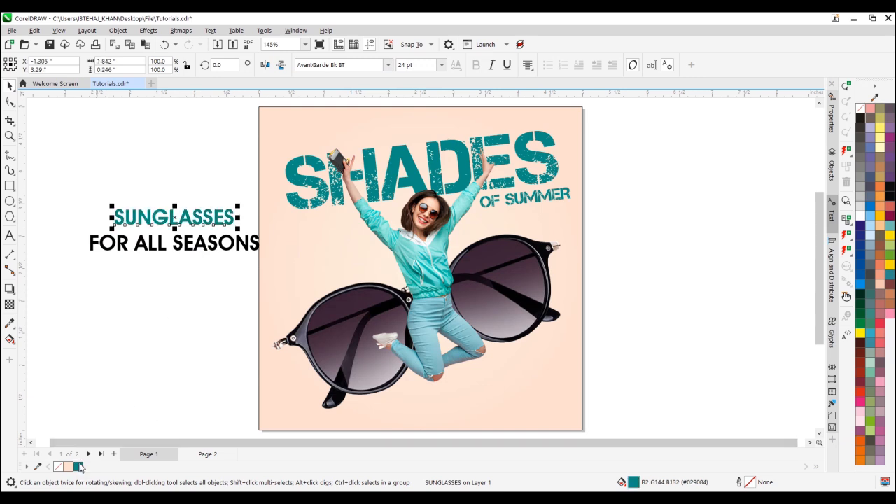
# Shrink the two tagline lines, place them on the page above the left lens and tilt them upward about 11 degrees
pyautogui.scroll(2, 235, 248)
pyautogui.click(465, 263)
pyautogui.moveTo(473, 241); pyautogui.dragTo(448, 227)
pyautogui.moveTo(442, 270); pyautogui.dragTo(599, 293)
pyautogui.moveTo(423, 303); pyautogui.dragTo(486, 289)
pyautogui.click(636, 288)
pyautogui.moveTo(637, 289); pyautogui.dragTo(645, 277)
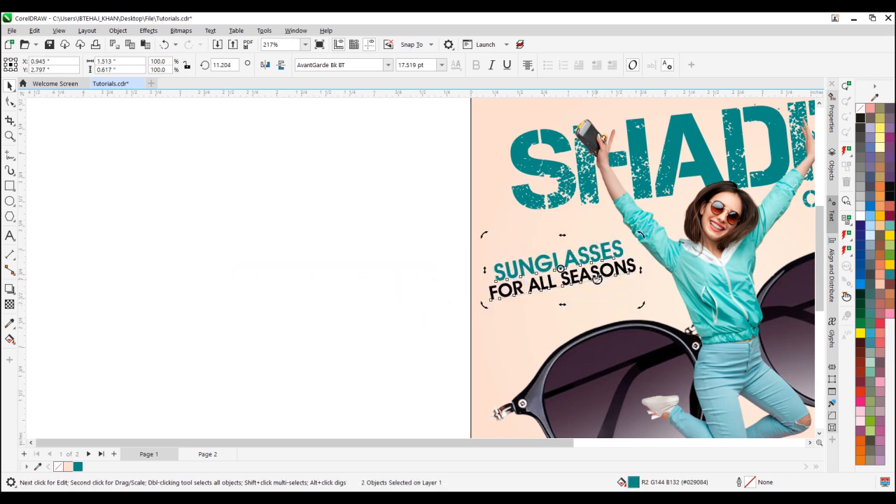
# Refine the size, spacing and slant of the SUNGLASSES and FOR ALL SEASONS lines beside the woman
pyautogui.click(636, 231)
pyautogui.moveTo(436, 235); pyautogui.dragTo(647, 321)
pyautogui.scroll(1, 612, 254)
pyautogui.click(427, 260)
pyautogui.moveTo(462, 245); pyautogui.dragTo(471, 255)
pyautogui.click(474, 253)
pyautogui.moveTo(225, 341); pyautogui.dragTo(469, 246)
pyautogui.moveTo(404, 314); pyautogui.dragTo(415, 336)
pyautogui.click(323, 312)
pyautogui.moveTo(163, 259); pyautogui.dragTo(520, 372)
pyautogui.moveTo(245, 278); pyautogui.dragTo(237, 273)
pyautogui.click(96, 226)
pyautogui.press('F4')
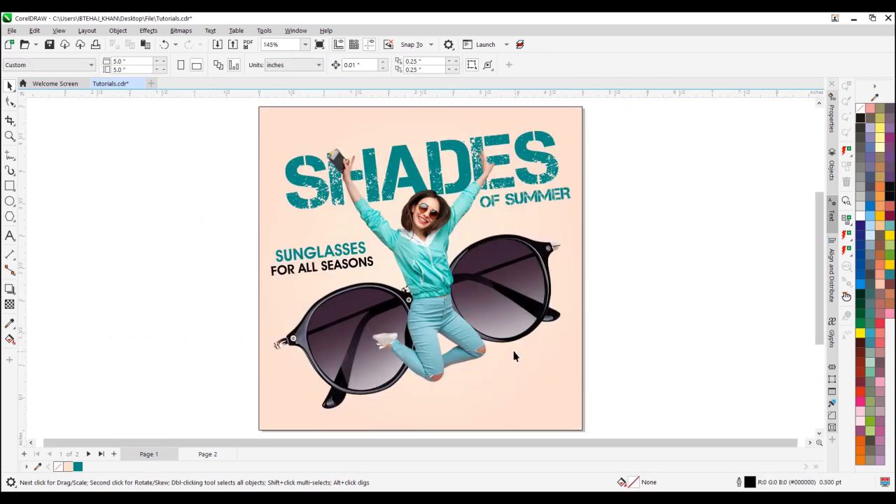
# Cut the Order Now and 1,999/- lines from the text in Notepad and return to CorelDRAW
pyautogui.hotkey('alt', 'Tab')
pyautogui.moveTo(754, 186); pyautogui.dragTo(706, 169)
pyautogui.press('Delete')
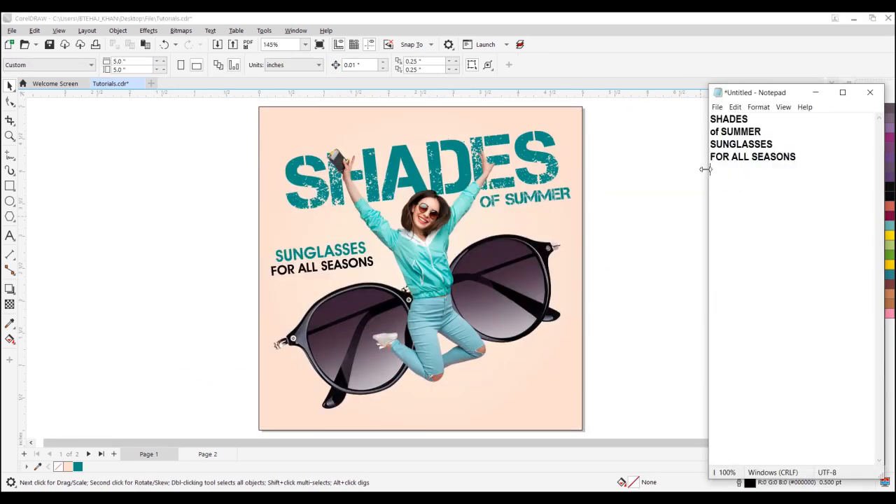
pyautogui.click(10, 236)
pyautogui.press('space')
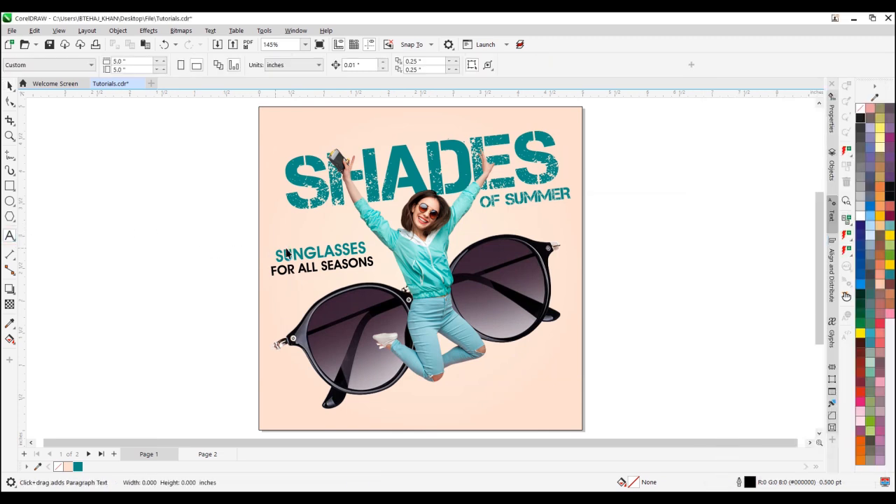
# Duplicate the SUNGLASSES line to the page's lower-right area, straighten it and replace its text with the cut order and price lines
pyautogui.click(287, 254)
pyautogui.moveTo(458, 379); pyautogui.dragTo(463, 384)
pyautogui.rightClick(463, 384)
pyautogui.hotkey('alt', 'F12')
pyautogui.press('F8')
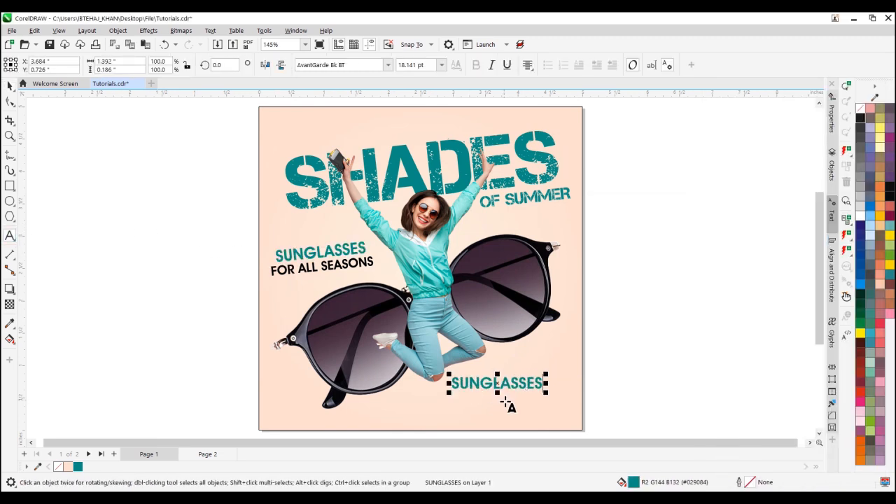
pyautogui.hotkey('ctrl', 'v')
pyautogui.scroll(3, 443, 412)
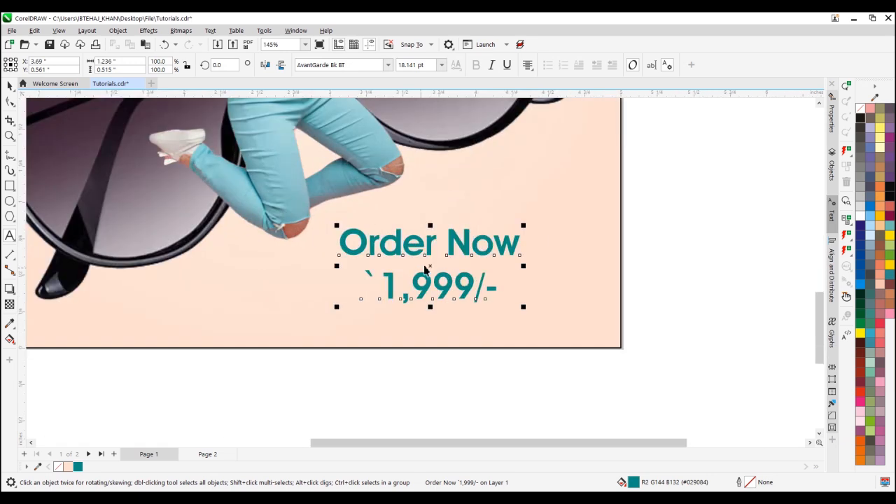
# Split the Order Now and price lines apart and set the backtick before 1,999/- in Rupee Foradian
pyautogui.moveTo(465, 250); pyautogui.dragTo(537, 255)
pyautogui.hotkey('ctrl', 'k')
pyautogui.press('F8')
pyautogui.click(435, 280)
pyautogui.click(387, 65)
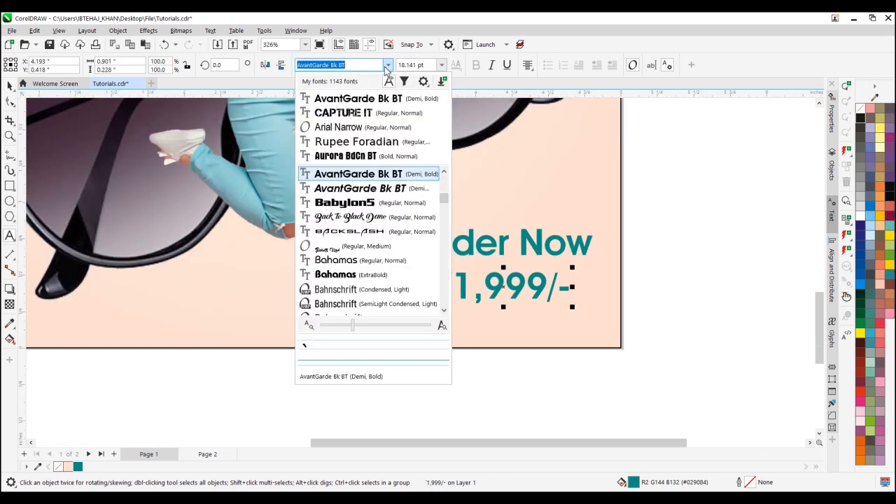
pyautogui.click(378, 142)
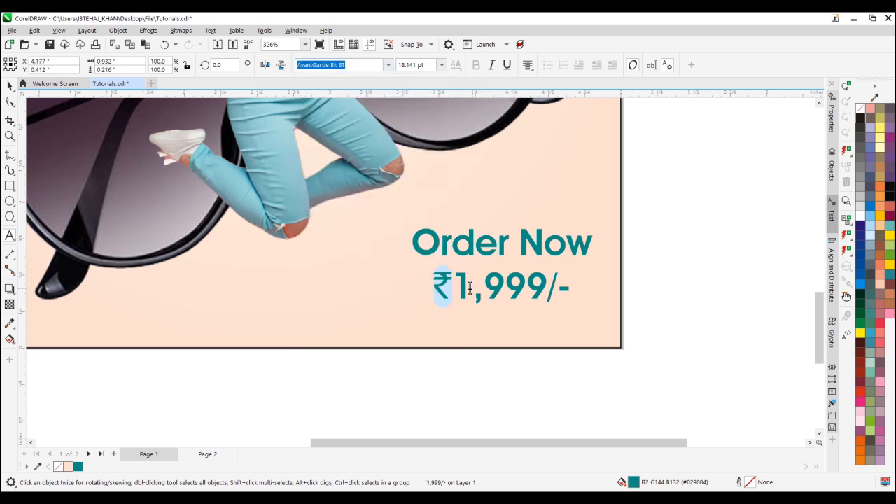
# Shrink Order Now to about 12 pt and draw a rectangle about 0.97 by 0.22 inches around it
pyautogui.click(592, 240)
pyautogui.moveTo(587, 225); pyautogui.dragTo(566, 219)
pyautogui.click(7, 187)
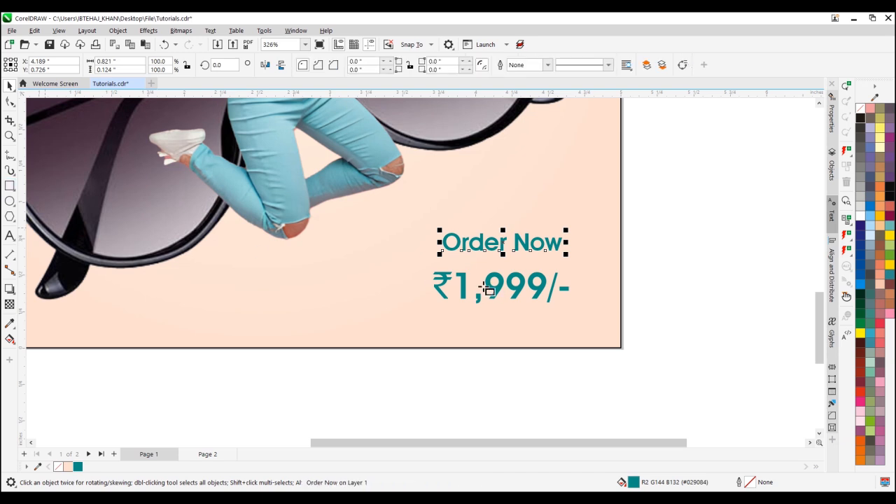
pyautogui.scroll(1, 483, 288)
pyautogui.moveTo(247, 219)
pyautogui.mouseDown()
pyautogui.moveTo(275, 238)
pyautogui.moveTo(458, 269)
pyautogui.mouseUp()
# Round the rectangle's lower-left and upper-right corners to about 0.111 inches and set its outline width to 0.7 pt
pyautogui.click(10, 102)
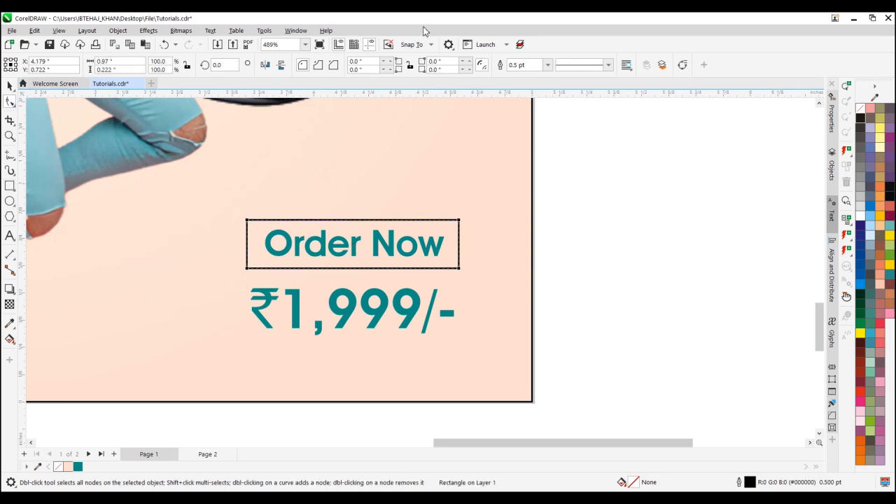
pyautogui.moveTo(246, 268); pyautogui.dragTo(311, 295)
pyautogui.moveTo(459, 220); pyautogui.dragTo(434, 219)
pyautogui.press('space')
pyautogui.click(526, 65)
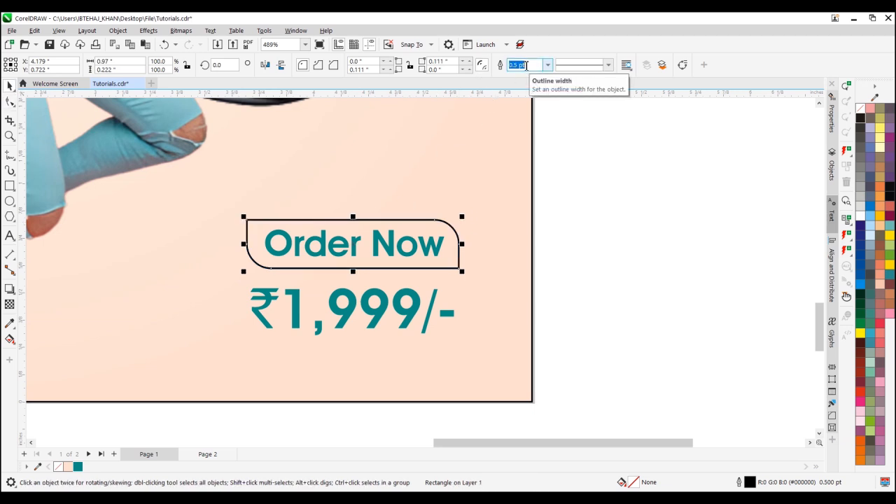
pyautogui.write('.7')
pyautogui.press('Return')
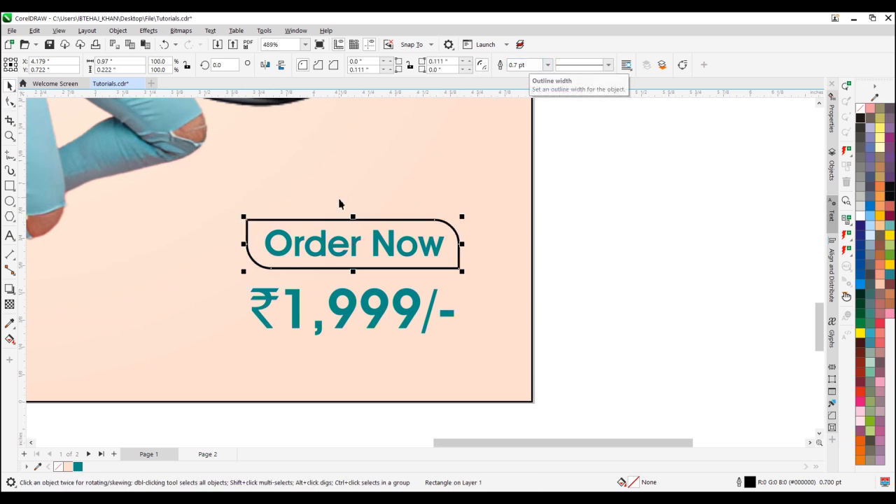
# Sample turquoise #7FE9DB from the woman's jacket and apply it to the rounded rectangle's fill and outline
pyautogui.scroll(-2, 422, 273)
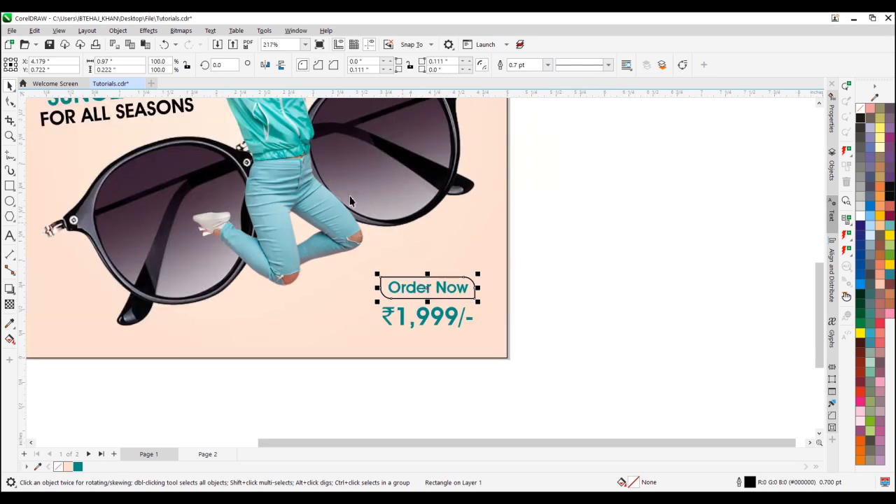
pyautogui.scroll(1, 350, 200)
pyautogui.click(10, 325)
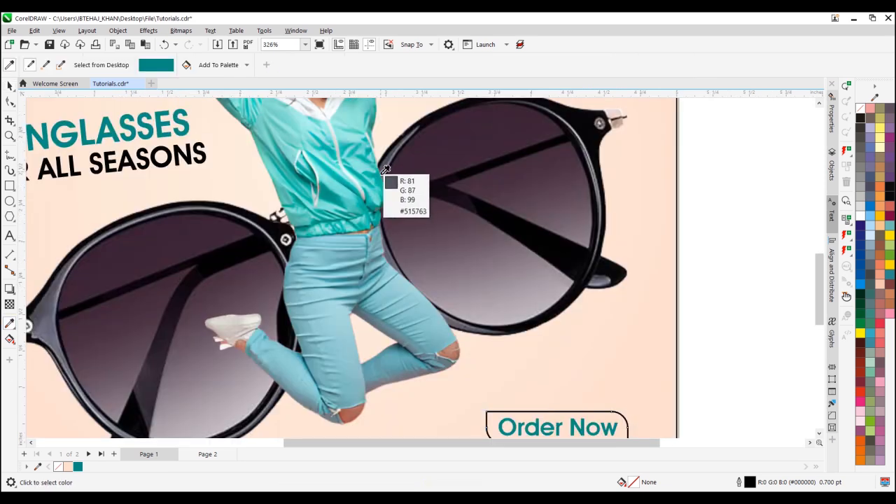
pyautogui.click(341, 184)
pyautogui.scroll(2, 516, 374)
pyautogui.click(427, 269)
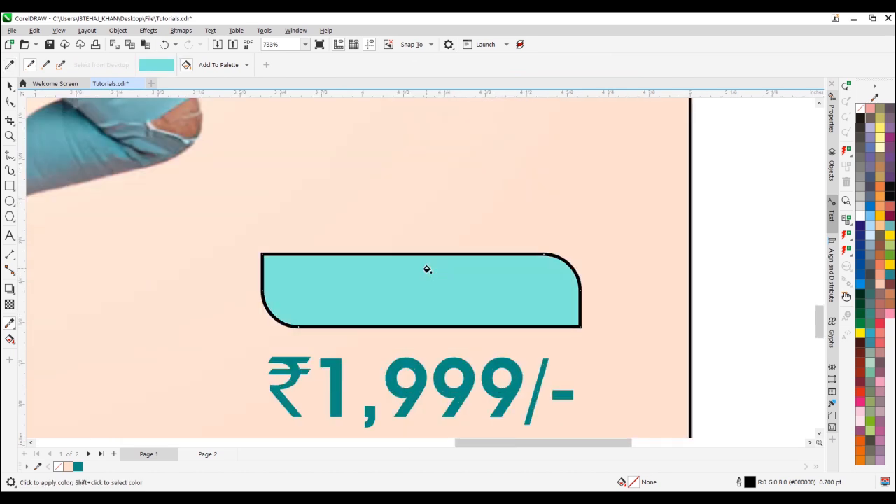
pyautogui.press('space')
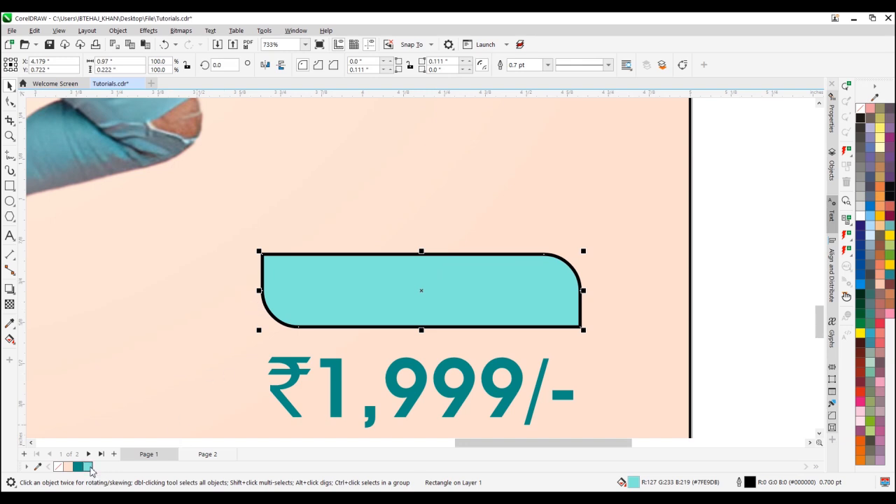
pyautogui.rightClick(88, 467)
# Shift the turquoise shape up and left, and add a white-filled copy about 1.095 by 0.25 inches below and right of it
pyautogui.moveTo(408, 296); pyautogui.dragTo(389, 270)
pyautogui.moveTo(246, 227); pyautogui.dragTo(284, 303)
pyautogui.rightClick(285, 302)
pyautogui.scroll(-1, 468, 354)
pyautogui.moveTo(513, 286); pyautogui.dragTo(543, 309)
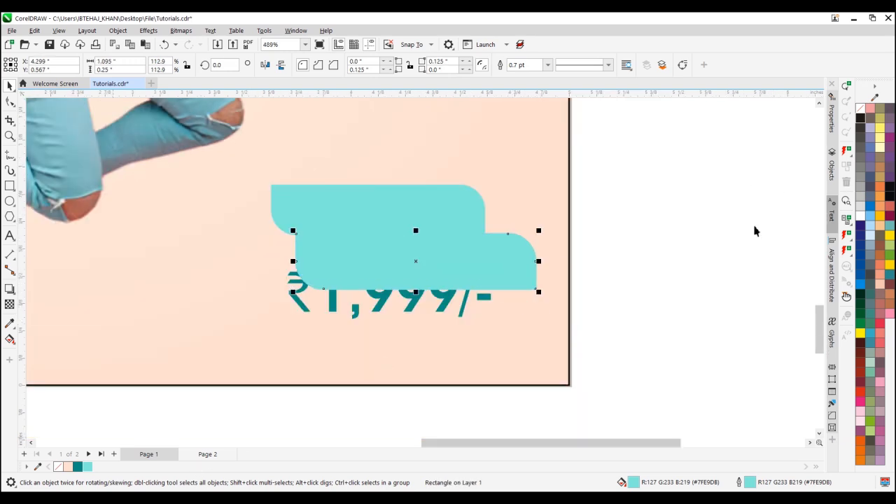
pyautogui.click(860, 217)
# Bring the ₹1,999/- price to the front and center it on the white shape
pyautogui.click(458, 313)
pyautogui.hotkey('shift', 'pageup')
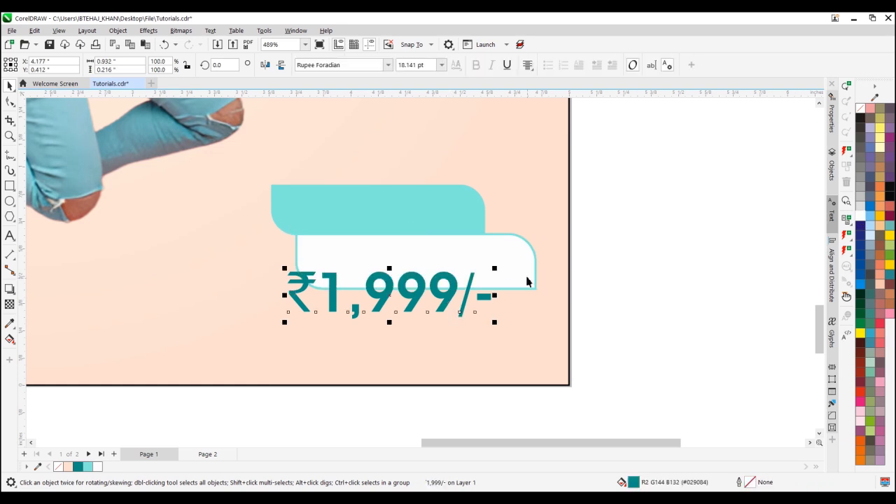
pyautogui.keyDown('shift'); pyautogui.click(527, 277); pyautogui.keyUp('shift')
pyautogui.press('c')
pyautogui.press('e')
pyautogui.press('Escape')
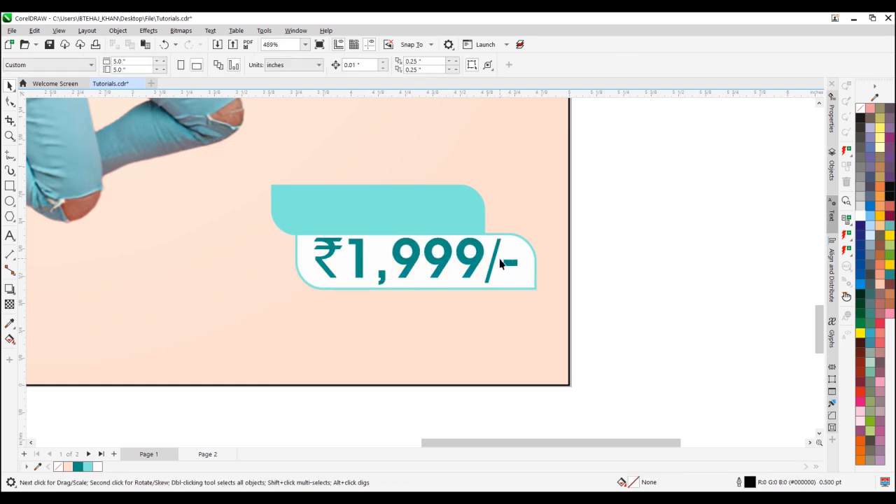
# Stretch the white shape downward and center the price vertically in it again
pyautogui.click(520, 288)
pyautogui.moveTo(419, 297); pyautogui.dragTo(427, 315)
pyautogui.click(474, 270)
pyautogui.keyDown('shift'); pyautogui.click(473, 292); pyautogui.keyUp('shift')
pyautogui.press('e')
# Bring Order Now in front of the turquoise shape and center it there both ways
pyautogui.click(449, 202)
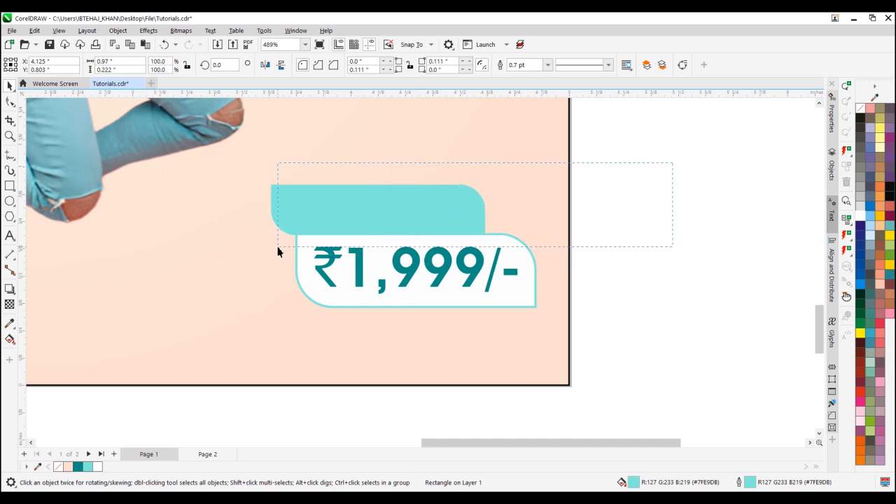
pyautogui.moveTo(278, 247); pyautogui.dragTo(281, 247)
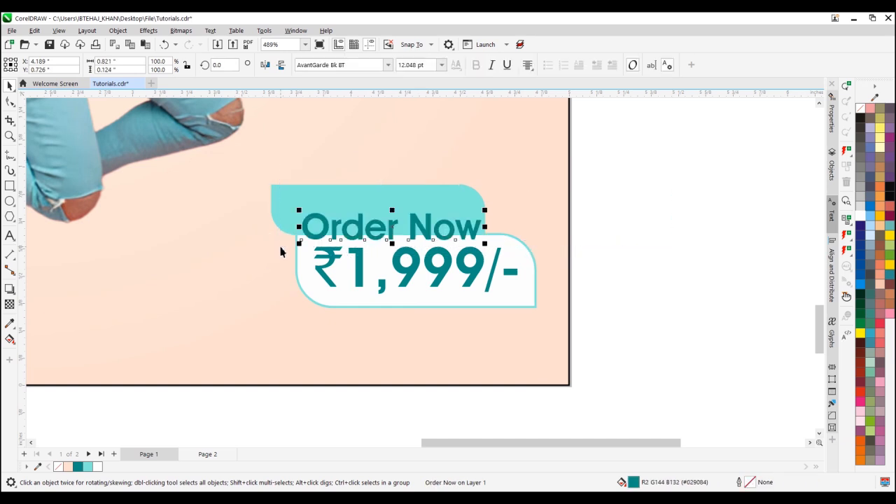
pyautogui.press('c')
pyautogui.press('e')
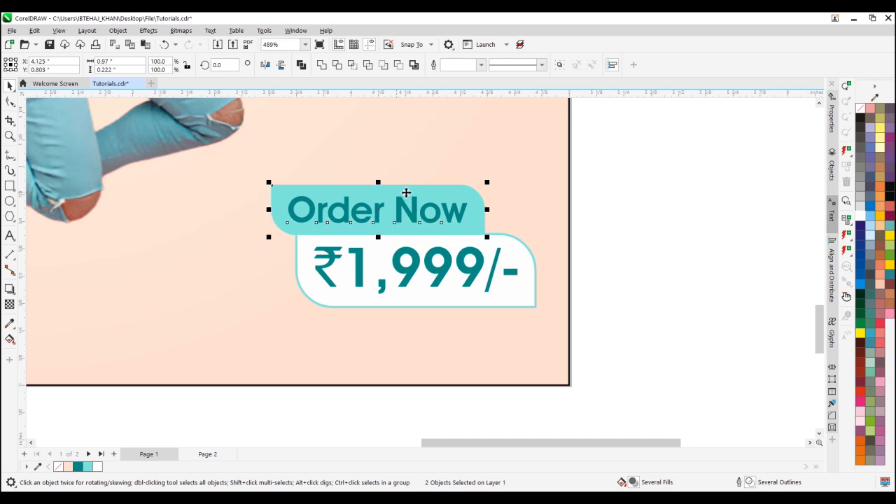
# Color the Order Now text black
pyautogui.keyDown('shift'); pyautogui.click(424, 189); pyautogui.keyUp('shift')
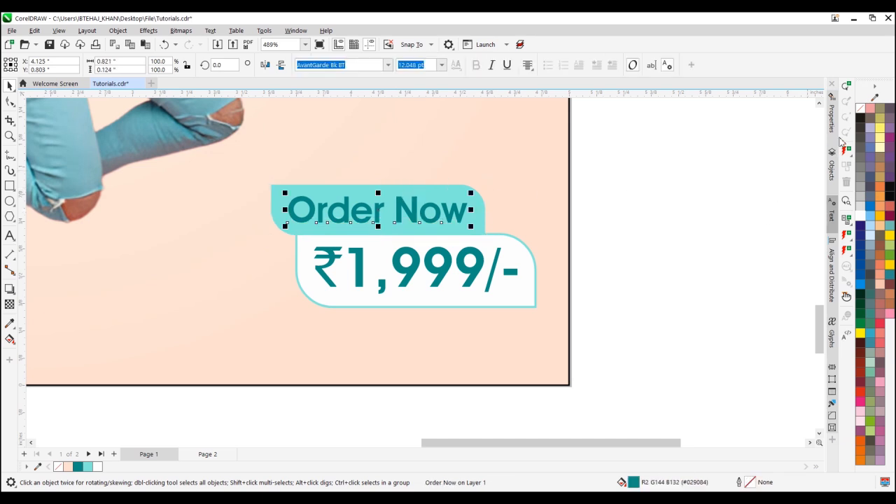
pyautogui.click(859, 117)
pyautogui.click(655, 215)
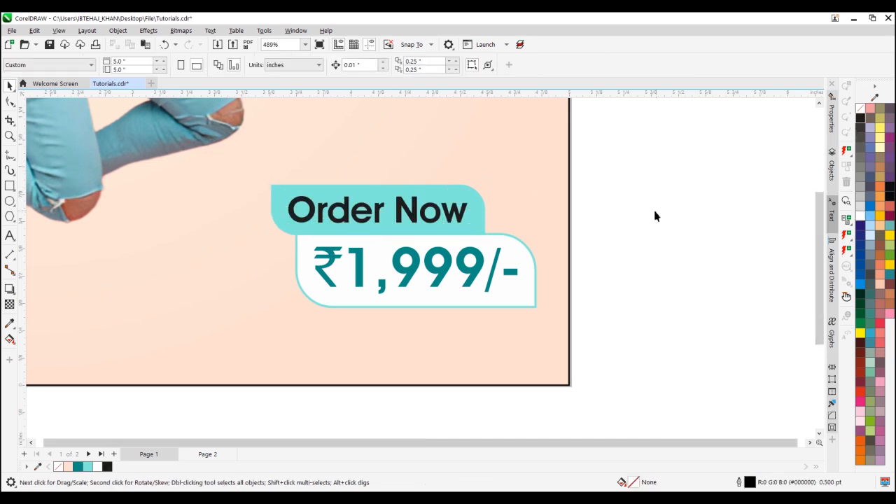
# Select the whole Order Now and price badge and nudge it slightly down and left in the page's lower-right corner
pyautogui.hotkey('shift', 'F4')
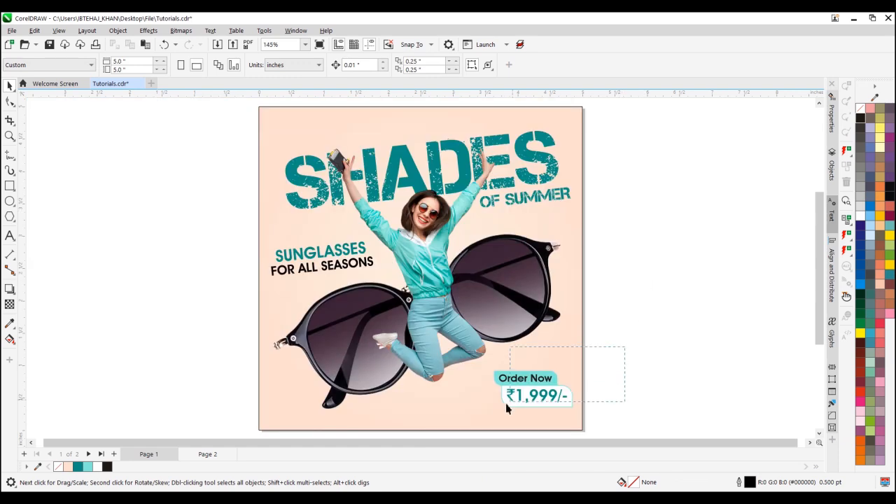
pyautogui.moveTo(489, 422); pyautogui.dragTo(489, 423)
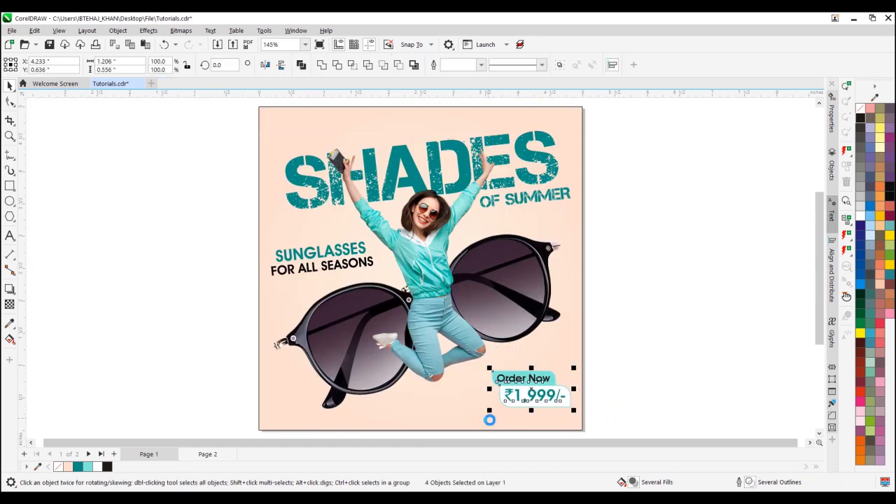
pyautogui.press('Down')
pyautogui.press('Down')
pyautogui.press('Down')
pyautogui.press('Down')
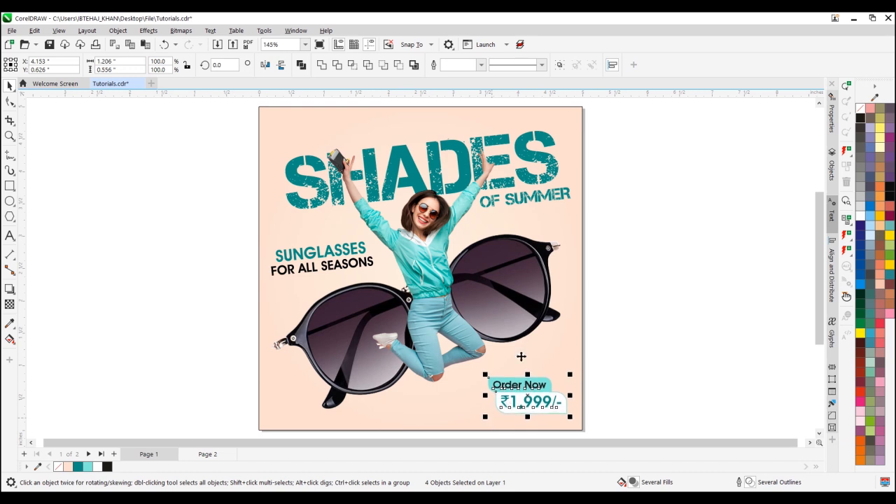
# Move the sunglasses and the woman together slightly down the page, and select the woman alone
pyautogui.click(526, 294)
pyautogui.keyDown('shift'); pyautogui.click(438, 260); pyautogui.keyUp('shift')
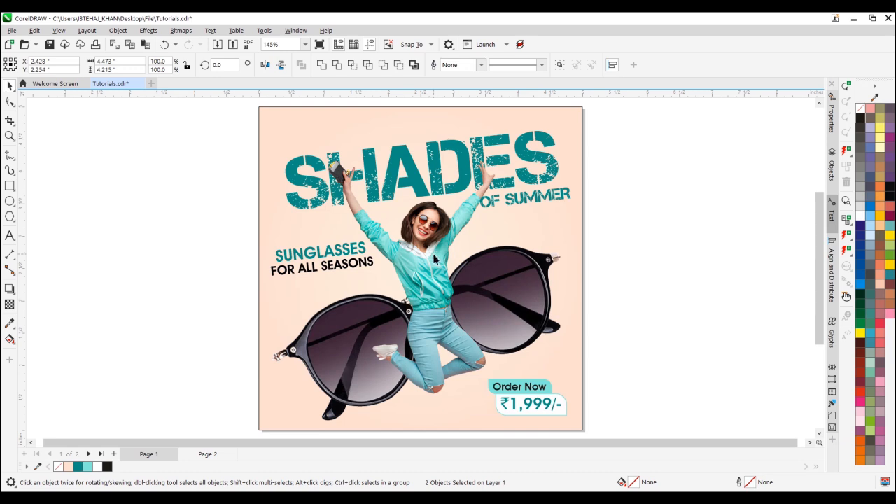
pyautogui.click(680, 196)
pyautogui.click(493, 231)
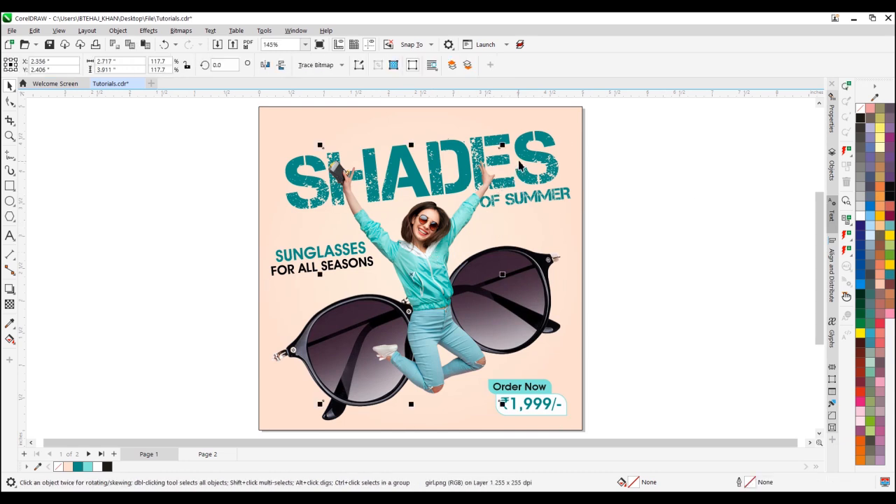